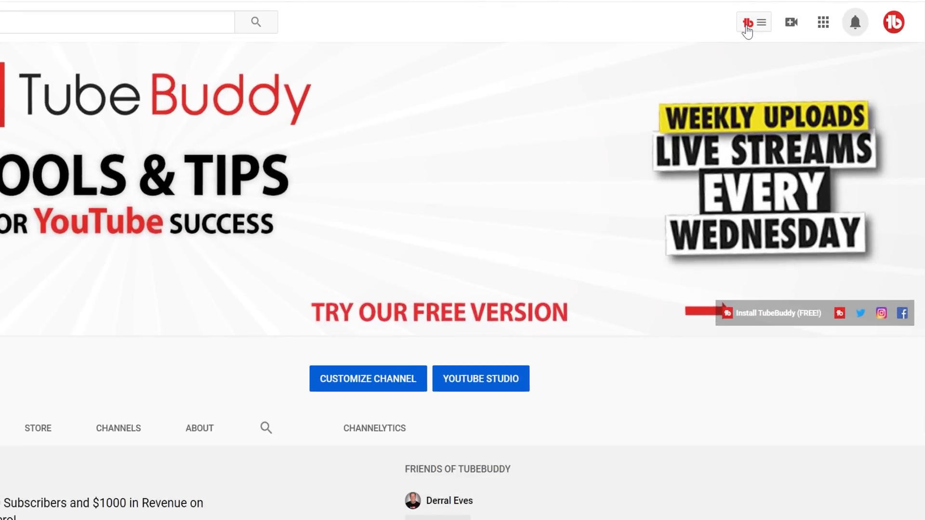
# Launch Click Magnet from the TubeBuddy extension tools and start the Power Rankings report
pyautogui.click(828, 12)
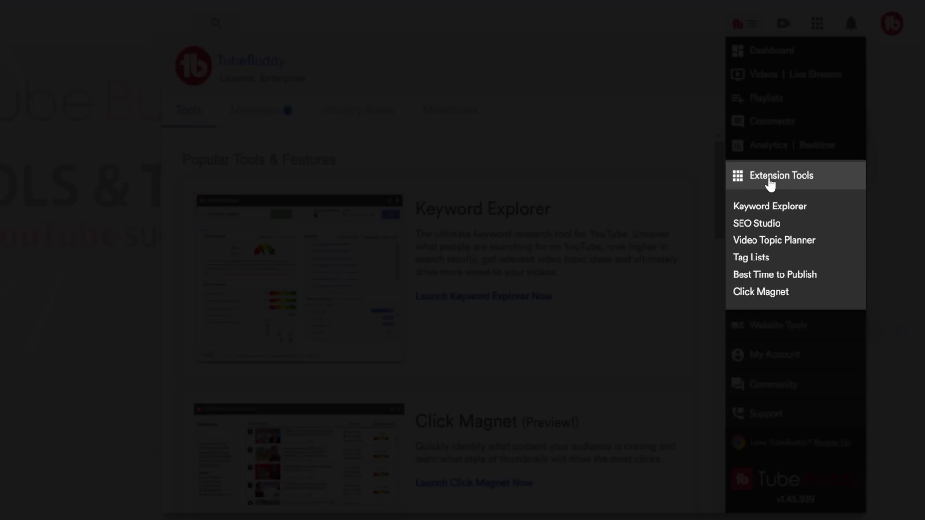
pyautogui.click(768, 295)
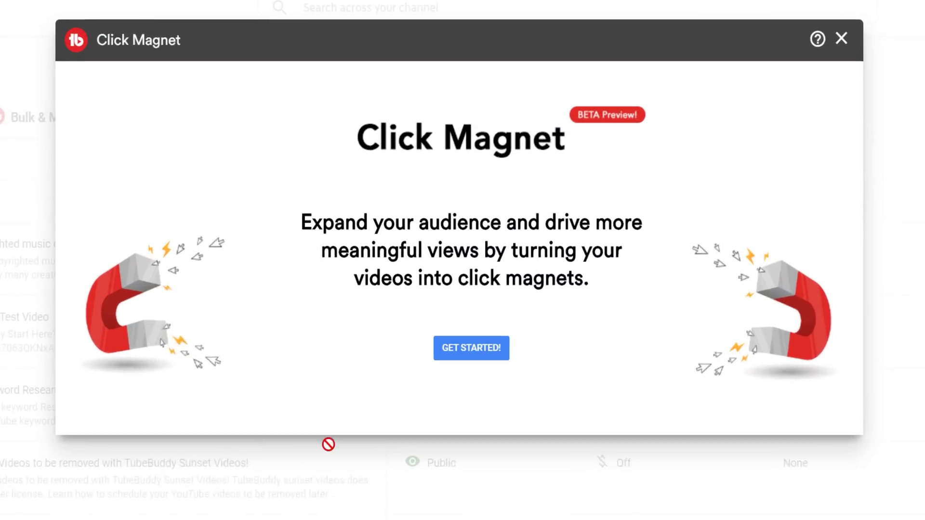
pyautogui.click(499, 374)
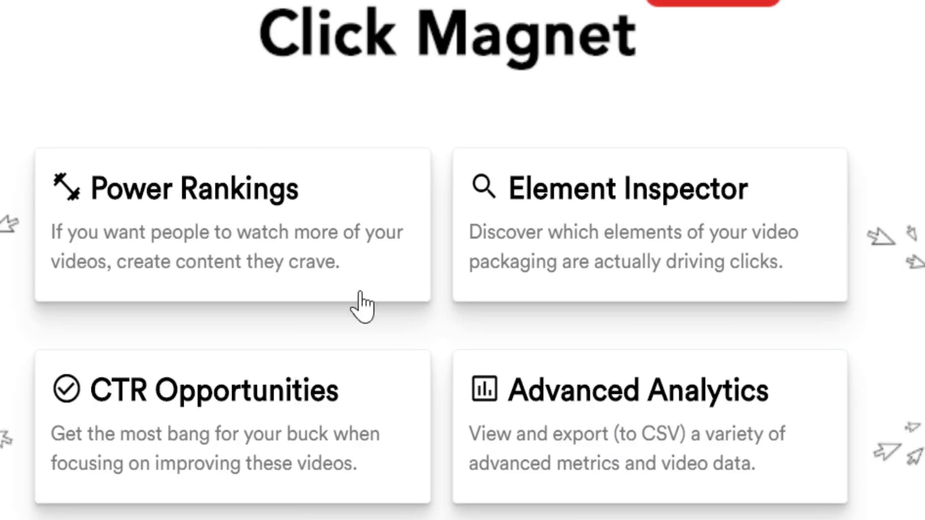
pyautogui.click(282, 264)
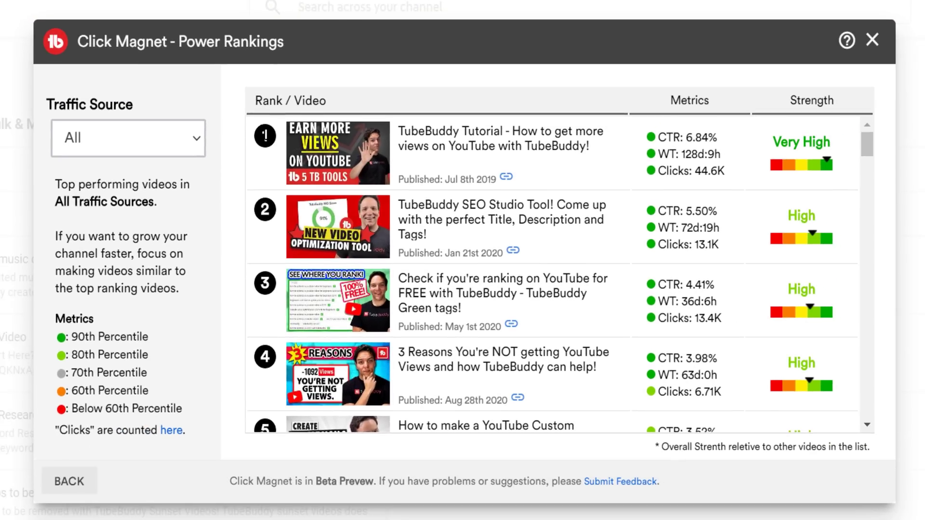
# Examine the ranked videos and the available traffic sources in Power Rankings, keeping the source at All
pyautogui.click(145, 138)
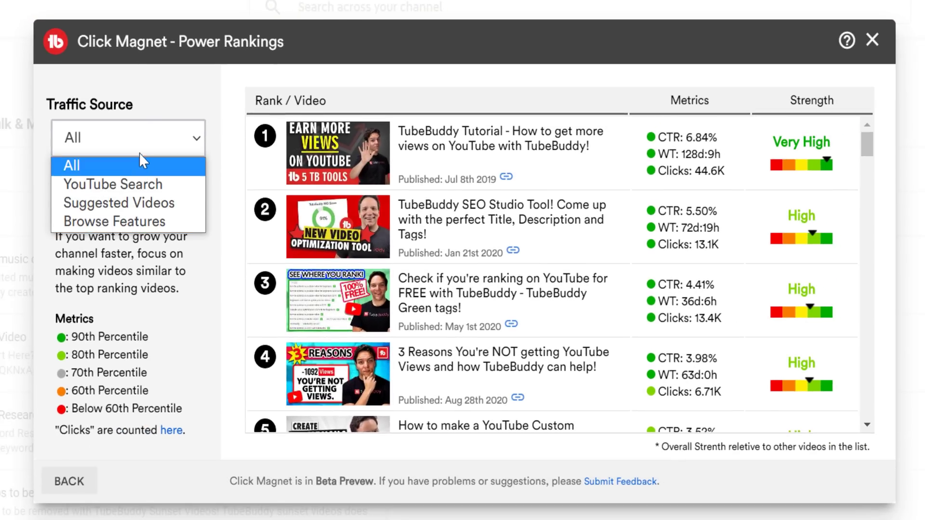
pyautogui.click(144, 135)
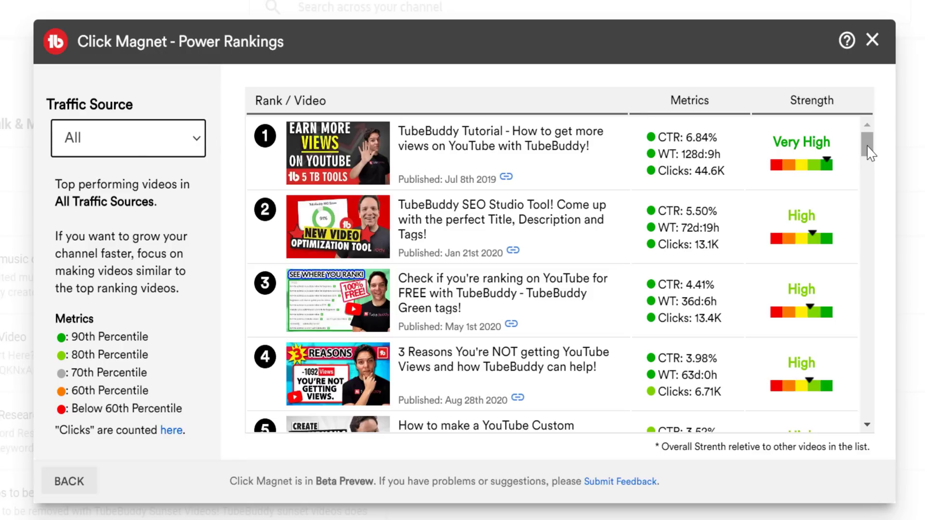
pyautogui.moveTo(870, 153); pyautogui.dragTo(626, 95)
pyautogui.click(159, 143)
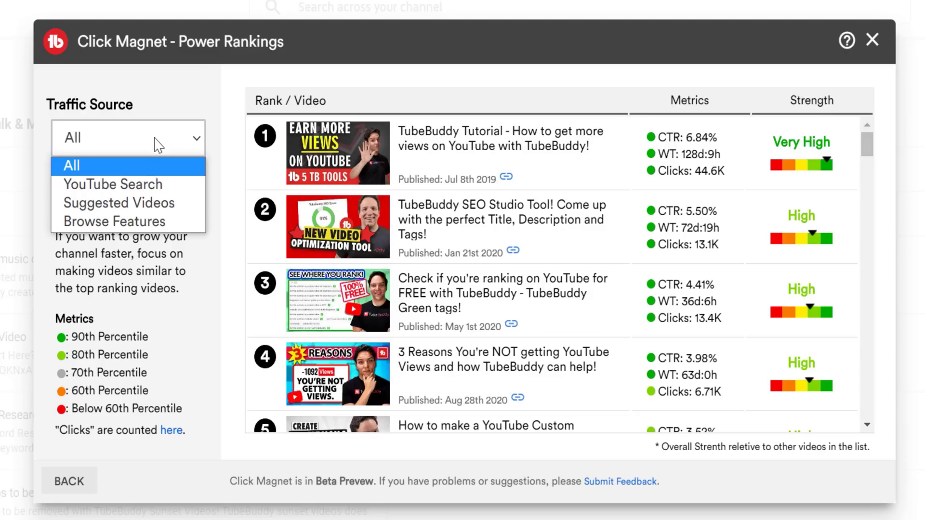
pyautogui.click(144, 165)
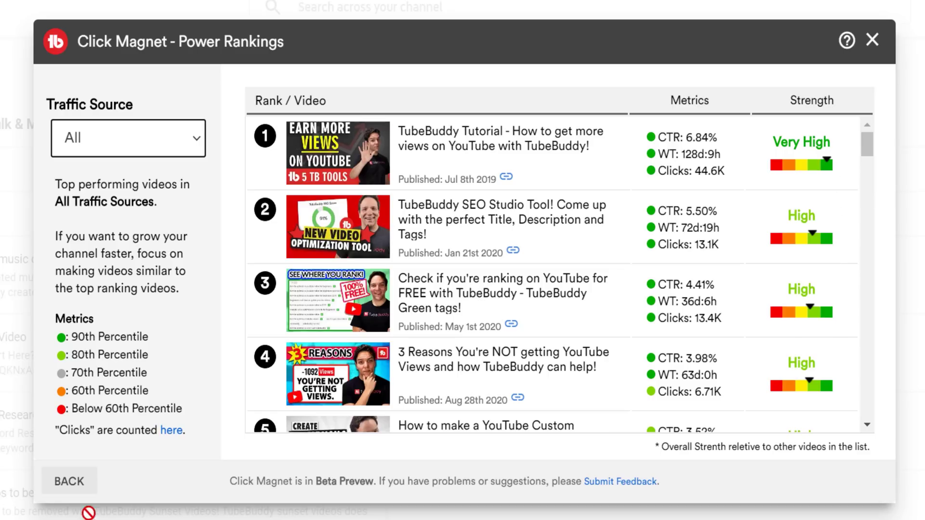
# Return to the Click Magnet overview and examine the Face vs No face analysis in Element Inspector
pyautogui.click(79, 482)
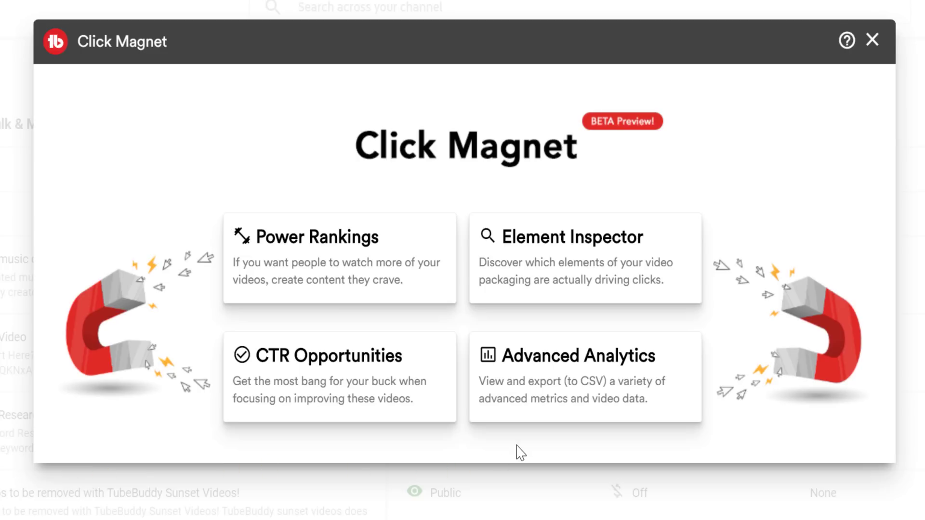
pyautogui.click(566, 283)
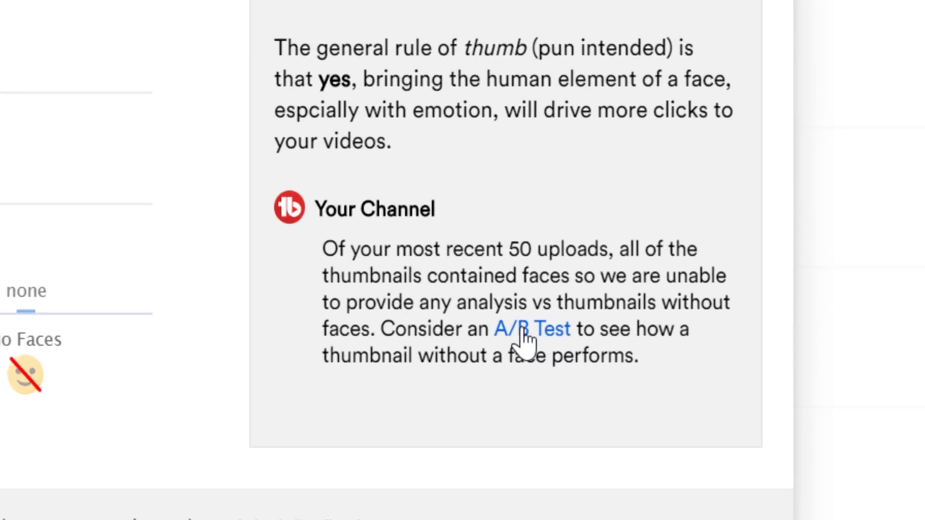
pyautogui.click(715, 386)
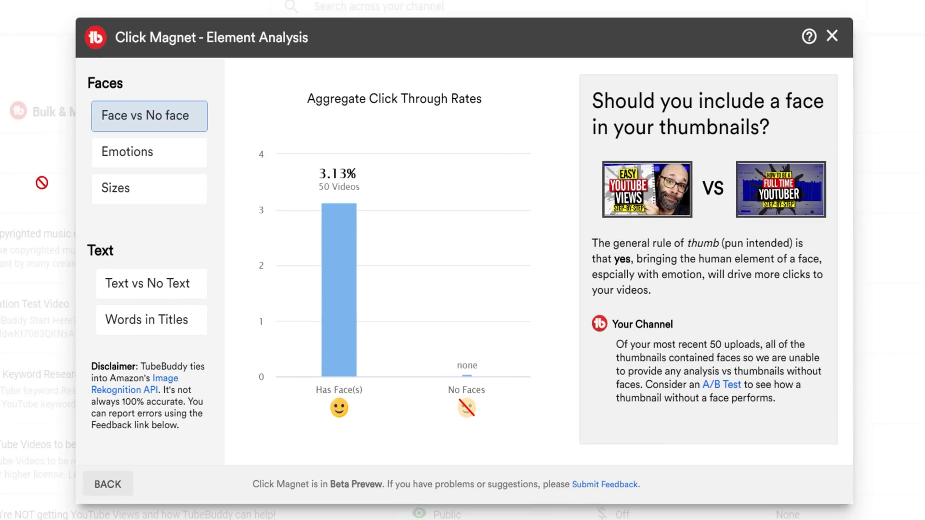
# Examine the Emotions analysis, checking the click-through details of the Calm, Happy and Surprised columns
pyautogui.click(110, 162)
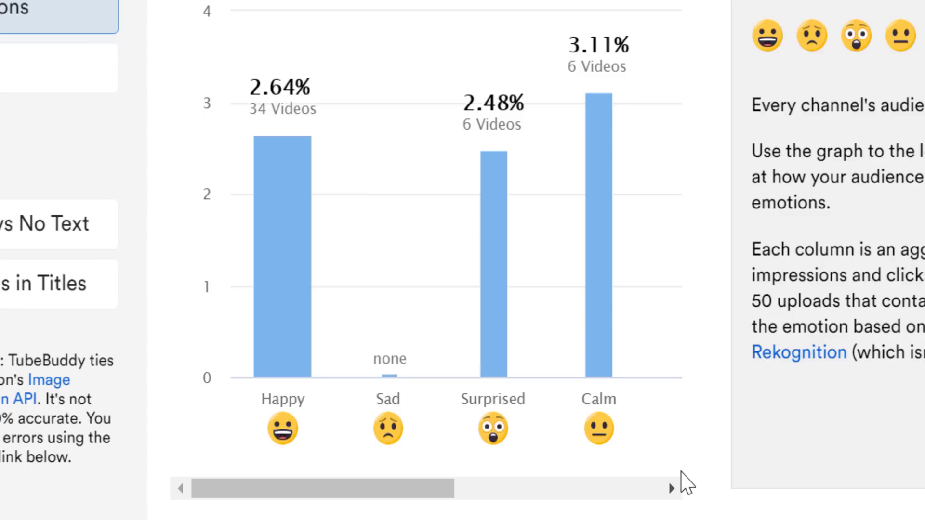
pyautogui.moveTo(359, 499); pyautogui.dragTo(261, 501)
pyautogui.moveTo(597, 248)
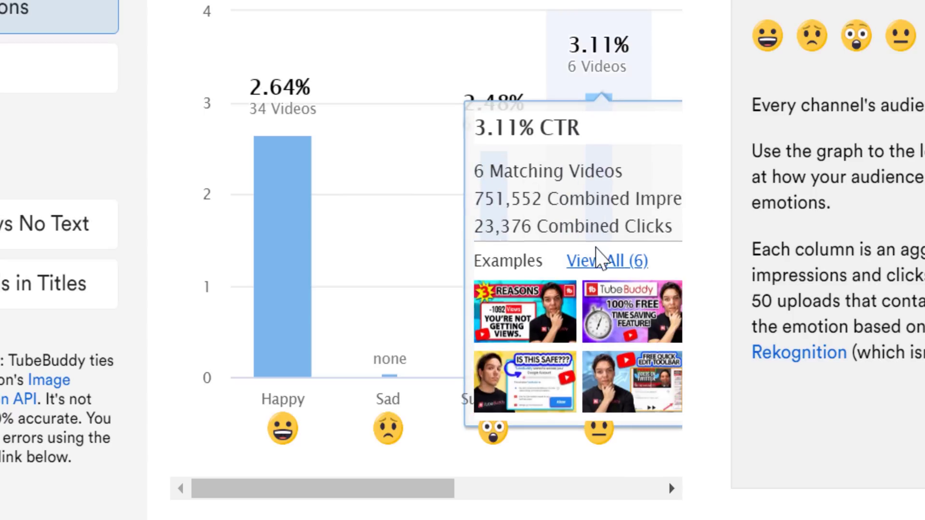
pyautogui.moveTo(291, 279)
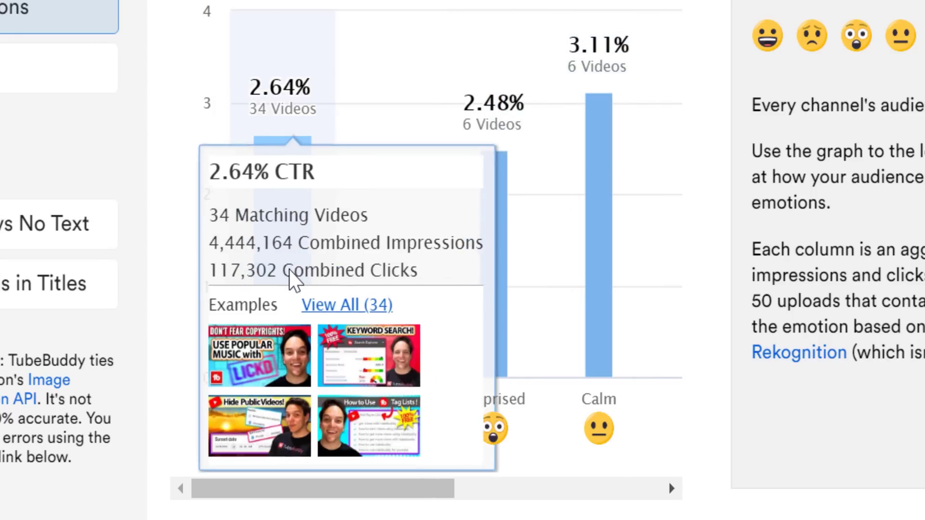
pyautogui.moveTo(479, 176)
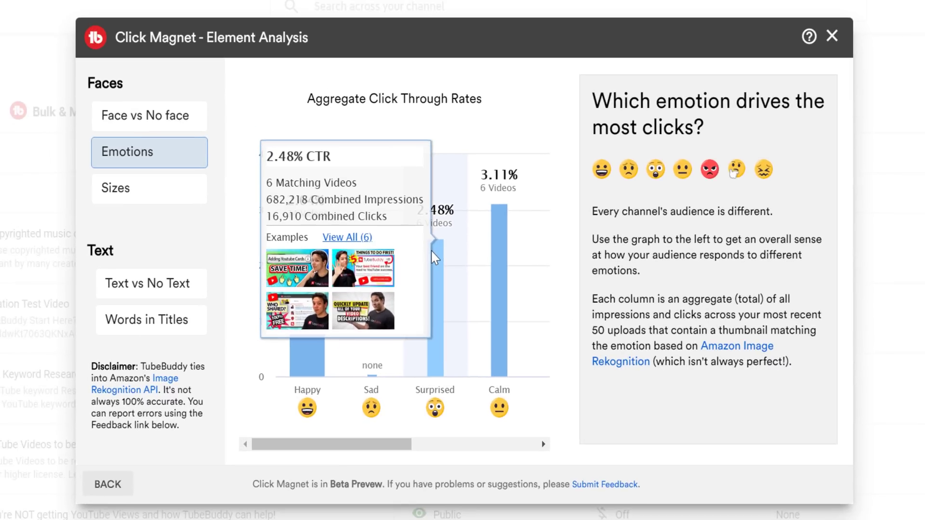
# Review the remaining element analyses for face Sizes, Text vs No Text and Words in Titles
pyautogui.click(186, 196)
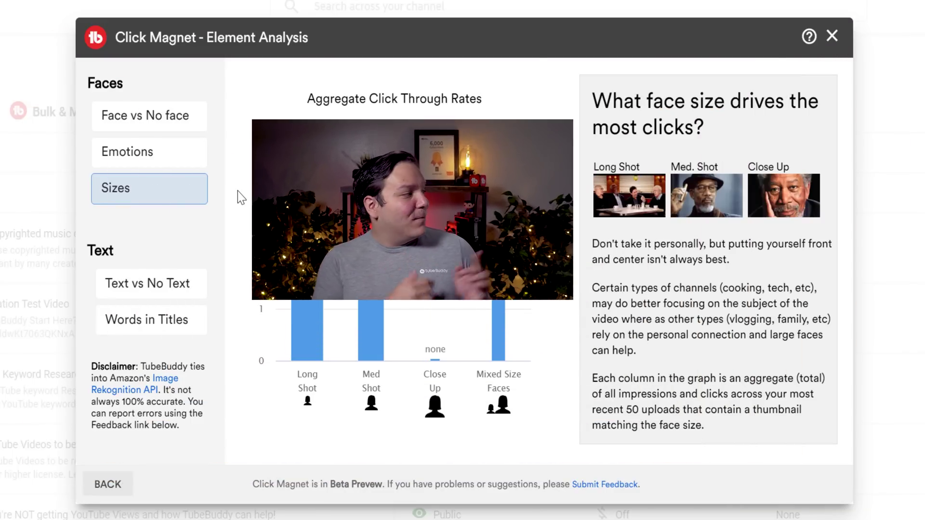
pyautogui.click(169, 290)
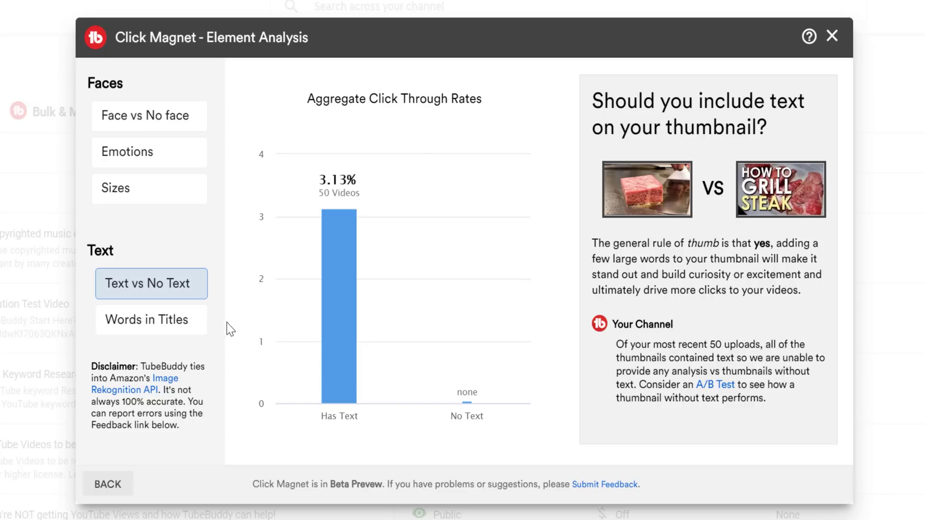
pyautogui.click(197, 327)
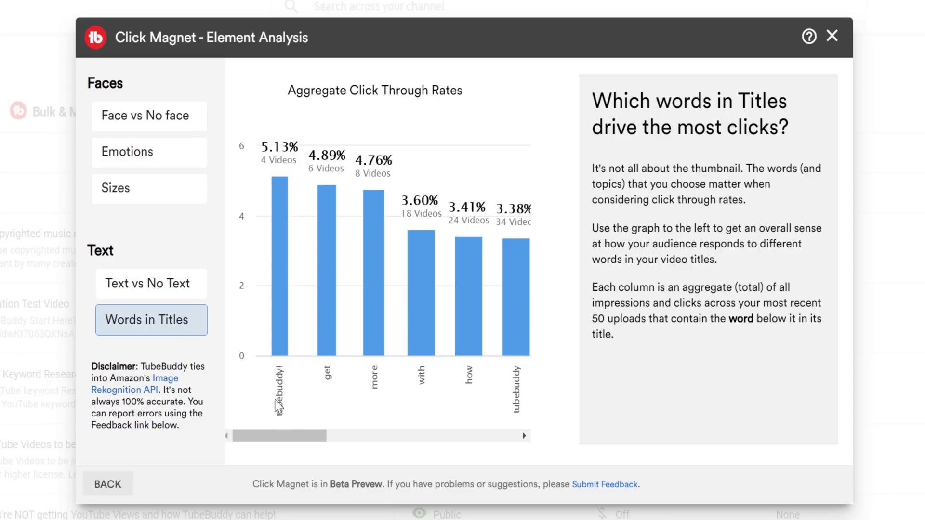
pyautogui.moveTo(291, 438)
pyautogui.mouseDown()
pyautogui.moveTo(476, 439)
pyautogui.moveTo(282, 439)
pyautogui.mouseUp()
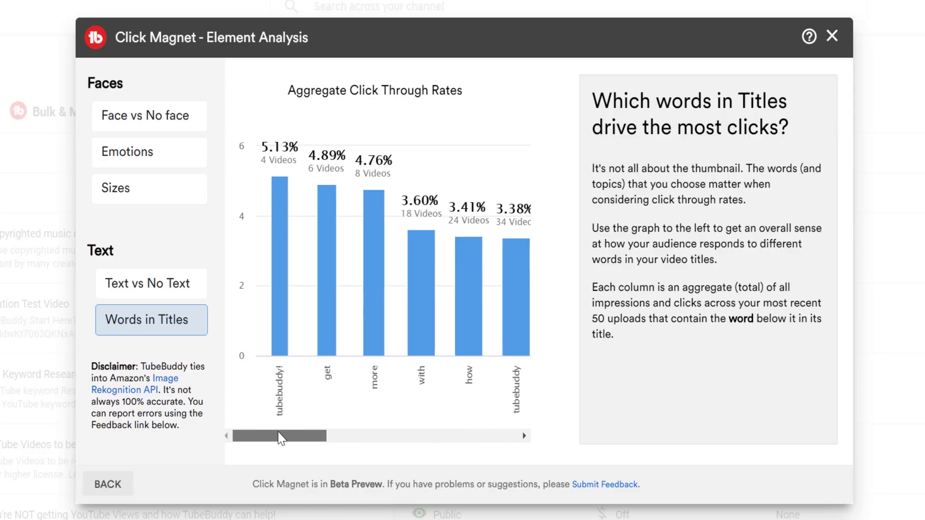
# Return to the Click Magnet overview and examine the video list and A/B test option in CTR Opportunities
pyautogui.click(108, 483)
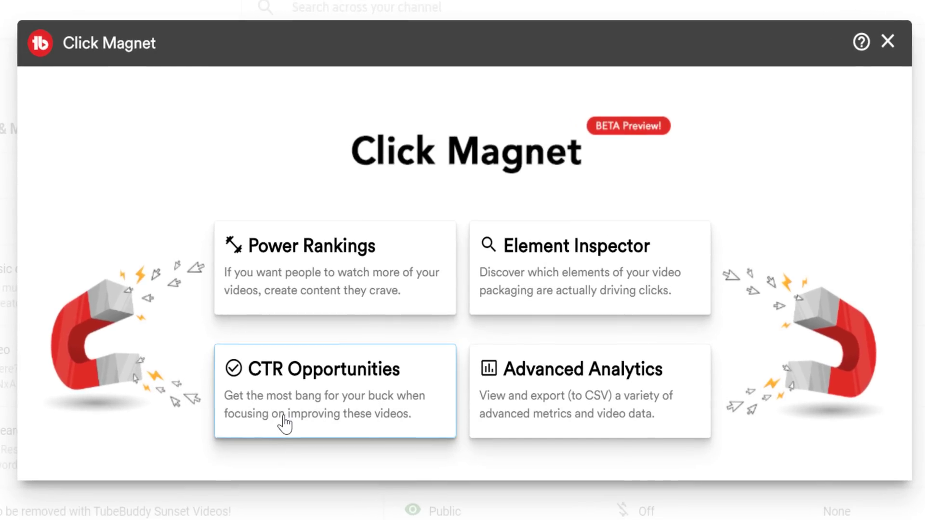
pyautogui.click(285, 423)
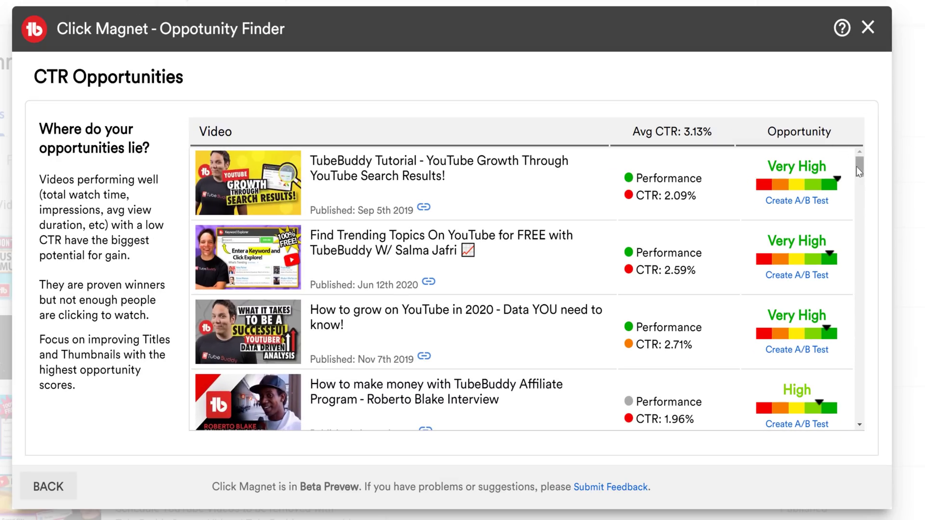
pyautogui.moveTo(862, 190); pyautogui.dragTo(863, 163)
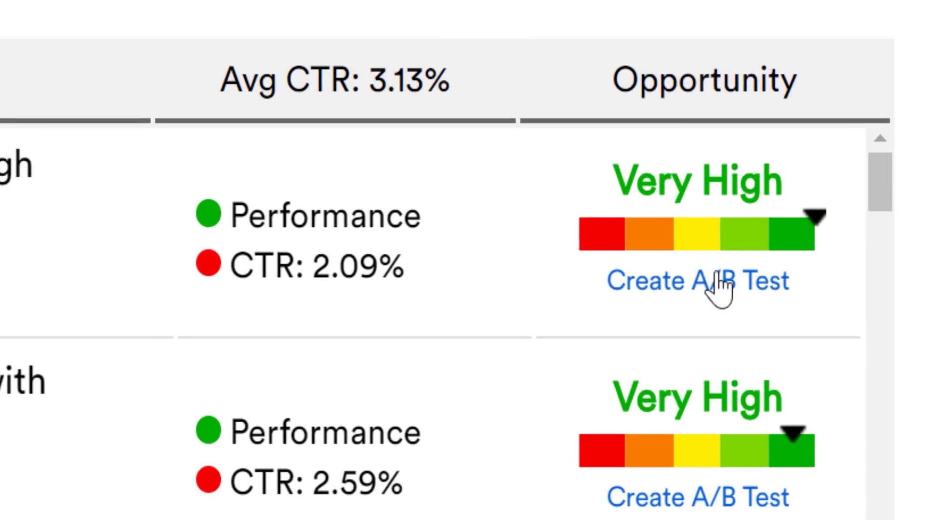
pyautogui.click(718, 279)
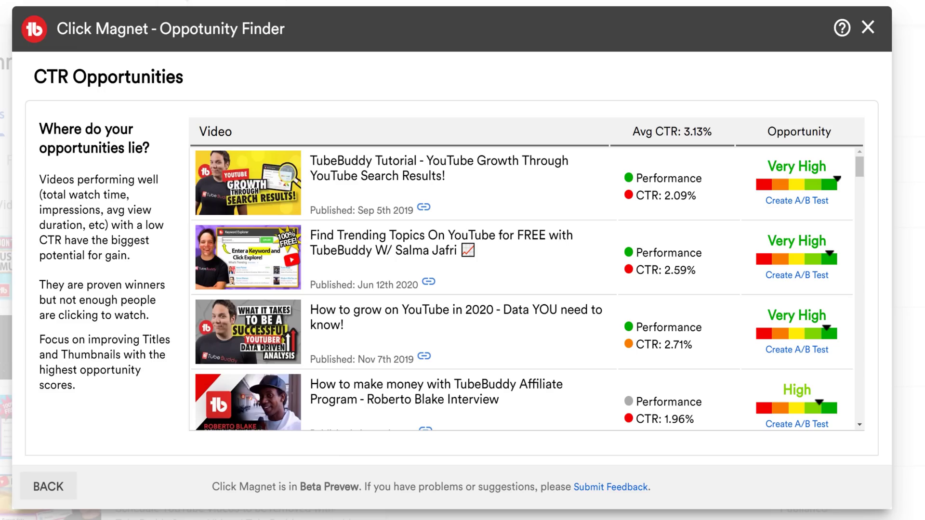
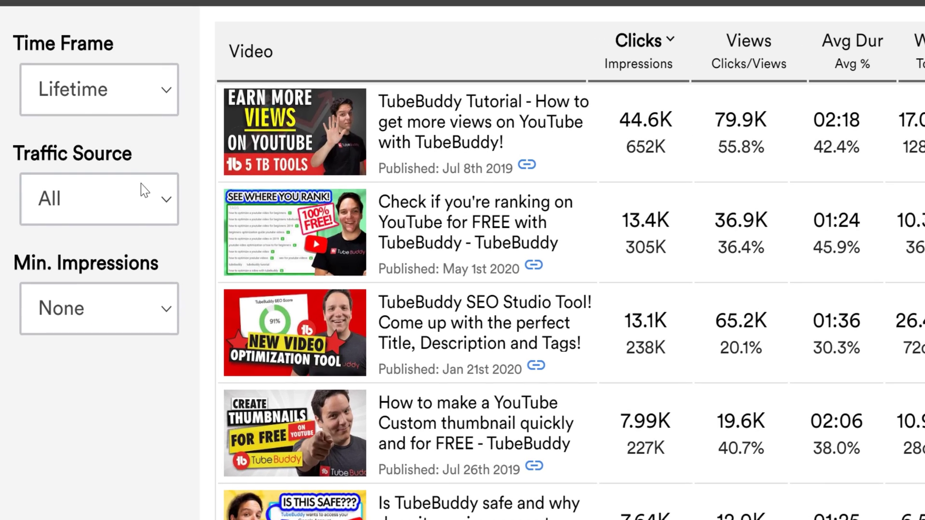
# Review the time frame, traffic source and minimum impressions options in Advanced Analytics, keeping Lifetime, All and None
pyautogui.click(114, 100)
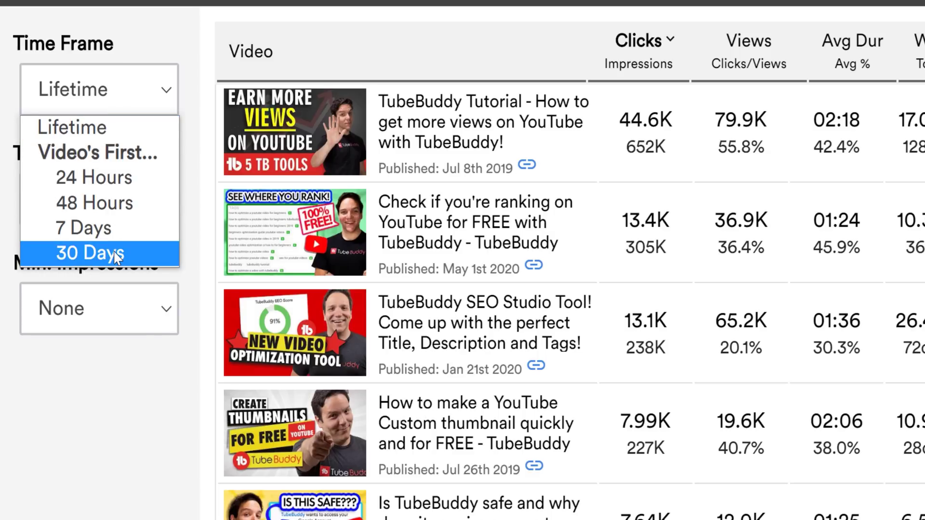
pyautogui.click(108, 127)
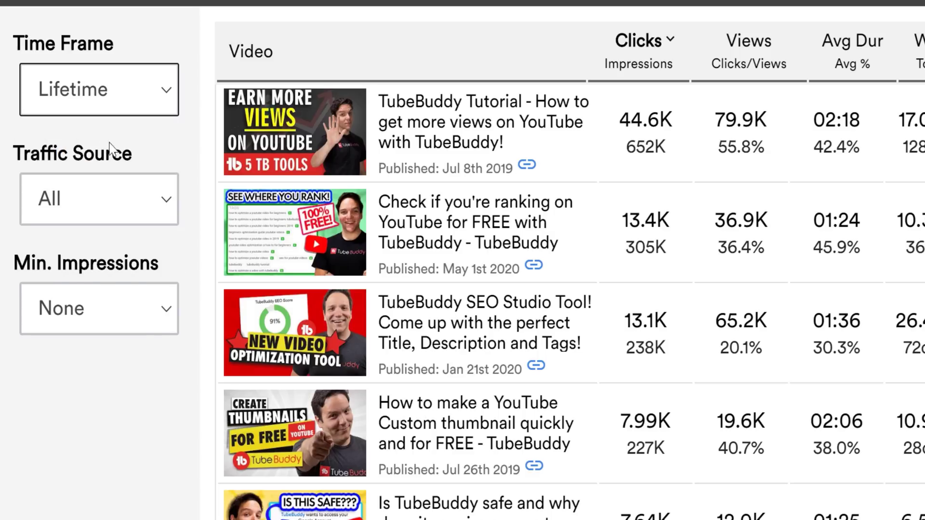
pyautogui.click(114, 208)
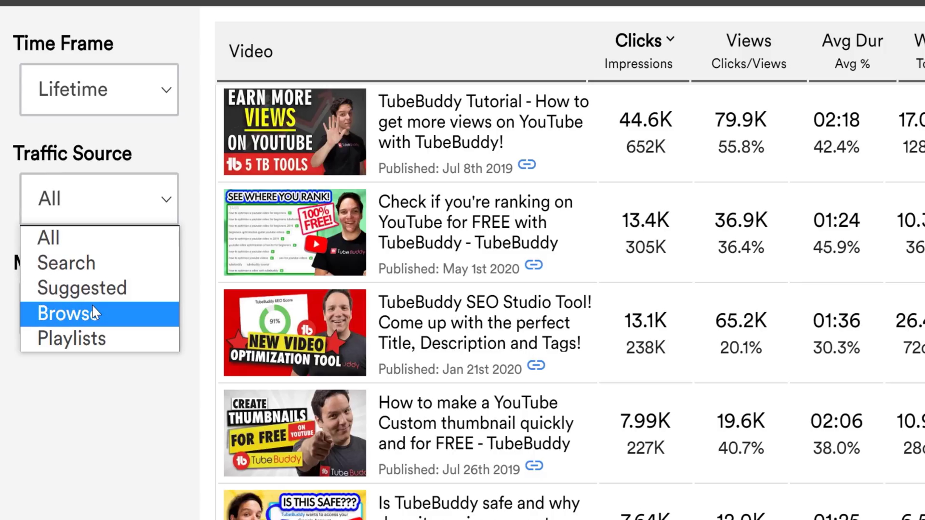
pyautogui.click(109, 239)
pyautogui.click(150, 319)
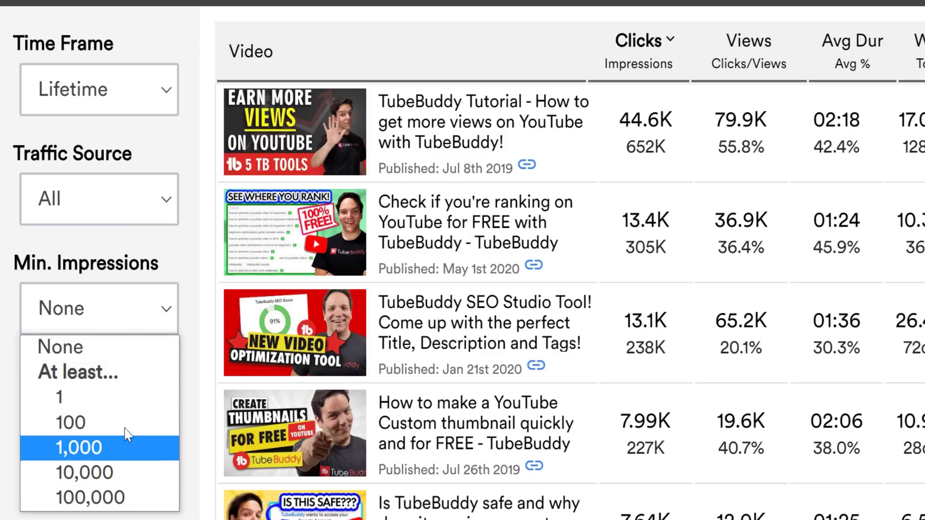
pyautogui.click(96, 351)
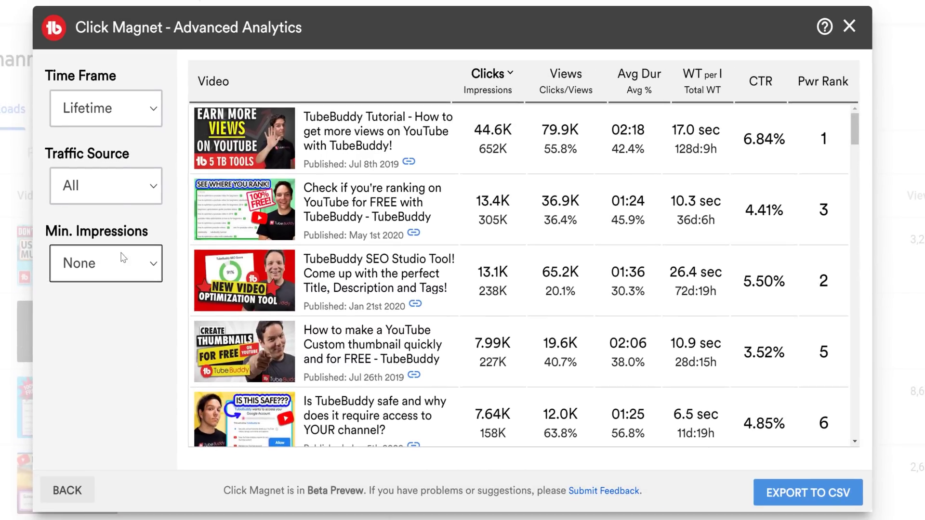
# Filter the analytics to the Search traffic source with at least 10,000 impressions
pyautogui.click(91, 196)
pyautogui.click(86, 229)
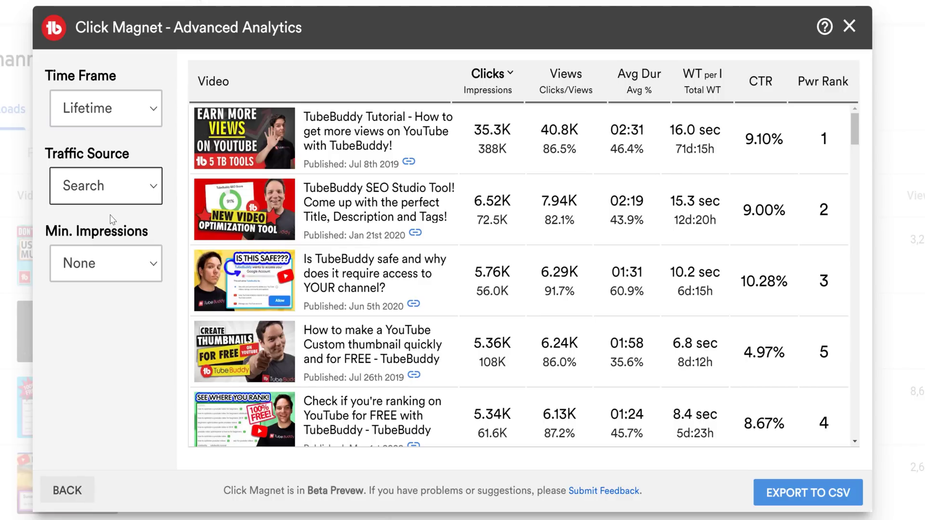
pyautogui.click(117, 269)
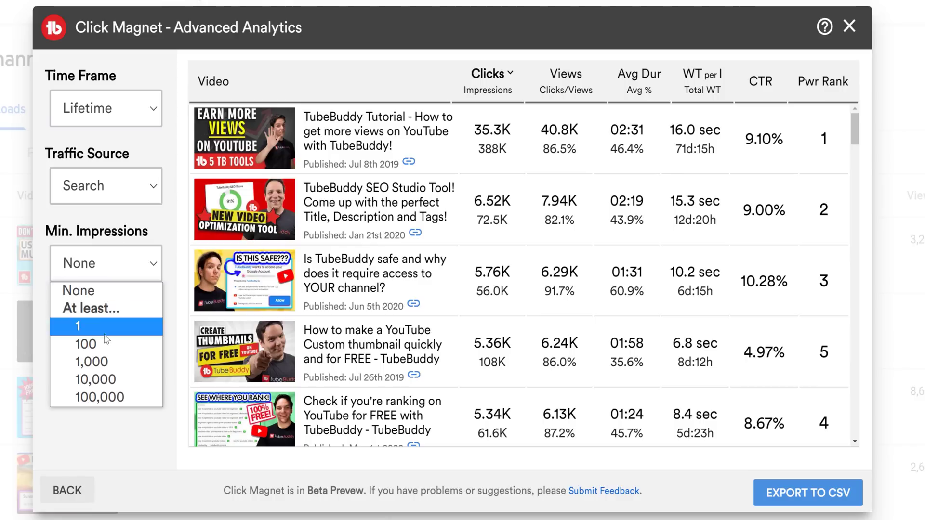
pyautogui.click(101, 380)
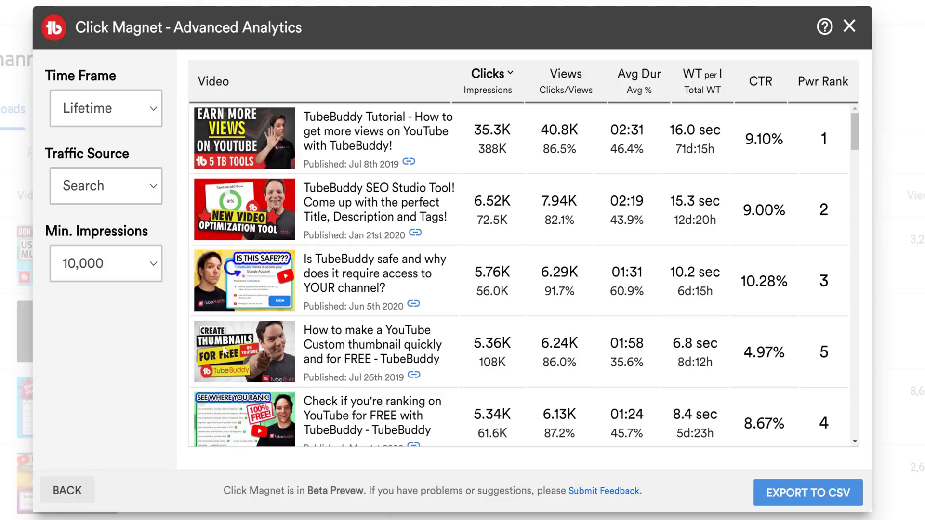
# Compare the video order by impressions and by clicks, and leave the table sorted by power rank in ascending order
pyautogui.click(488, 90)
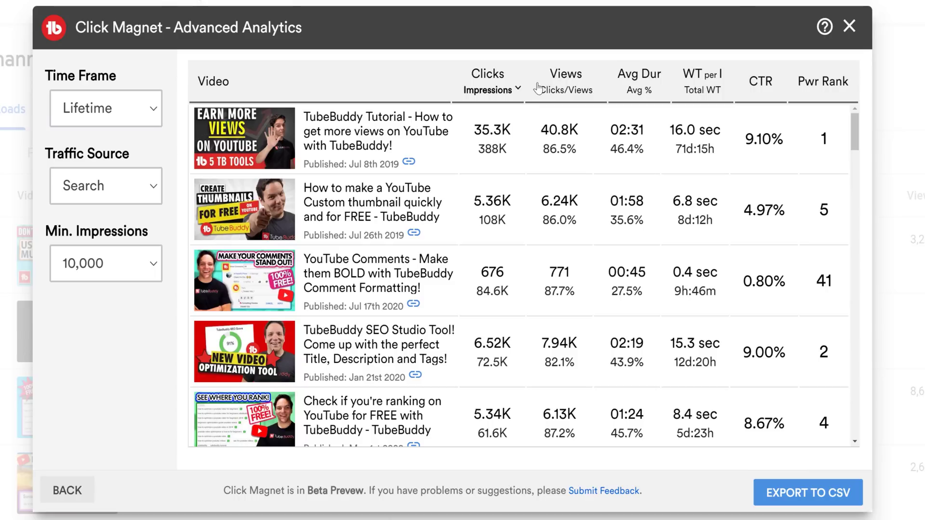
pyautogui.click(489, 76)
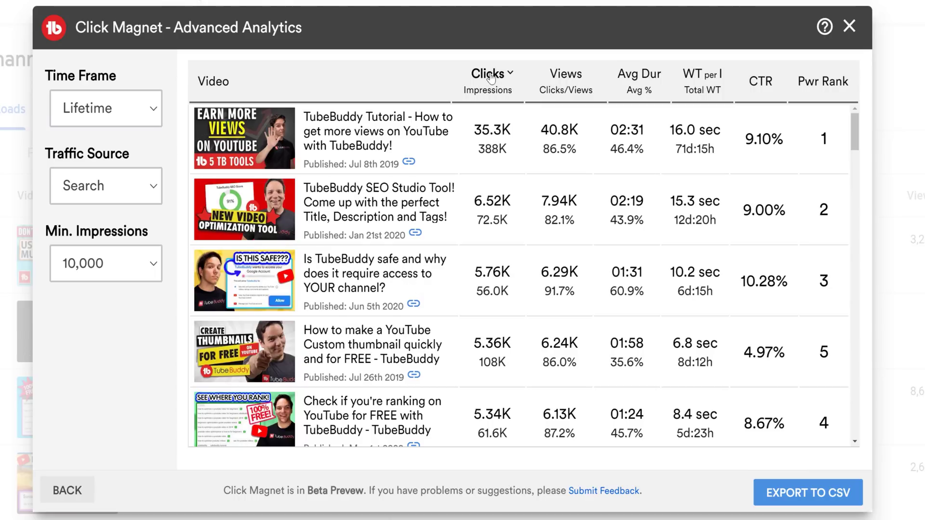
pyautogui.click(803, 83)
pyautogui.click(804, 83)
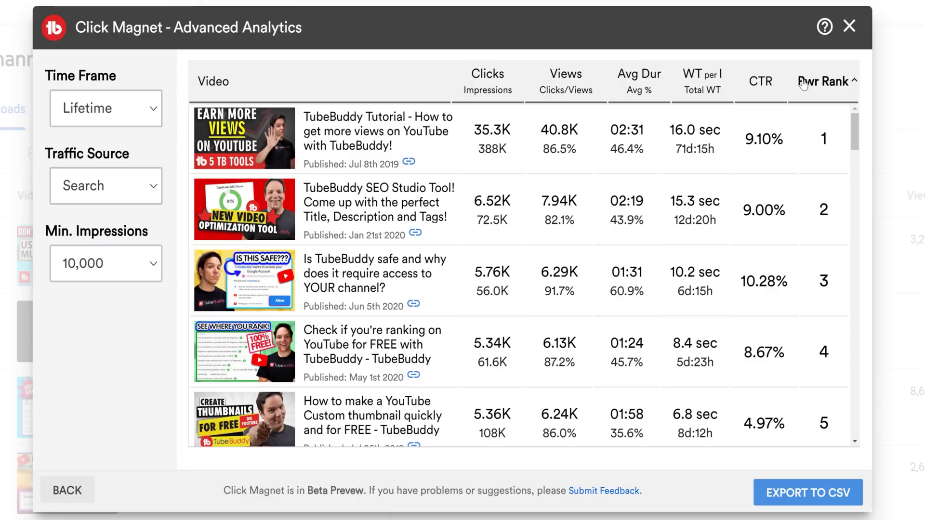
# Look further down the ranked video list and export the filtered analytics to CSV
pyautogui.moveTo(857, 125); pyautogui.dragTo(851, 232)
pyautogui.click(795, 492)
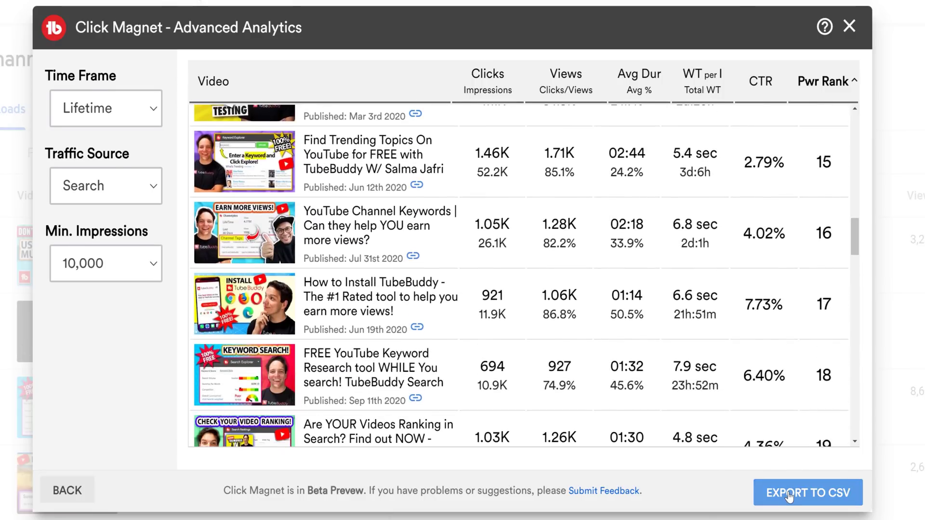